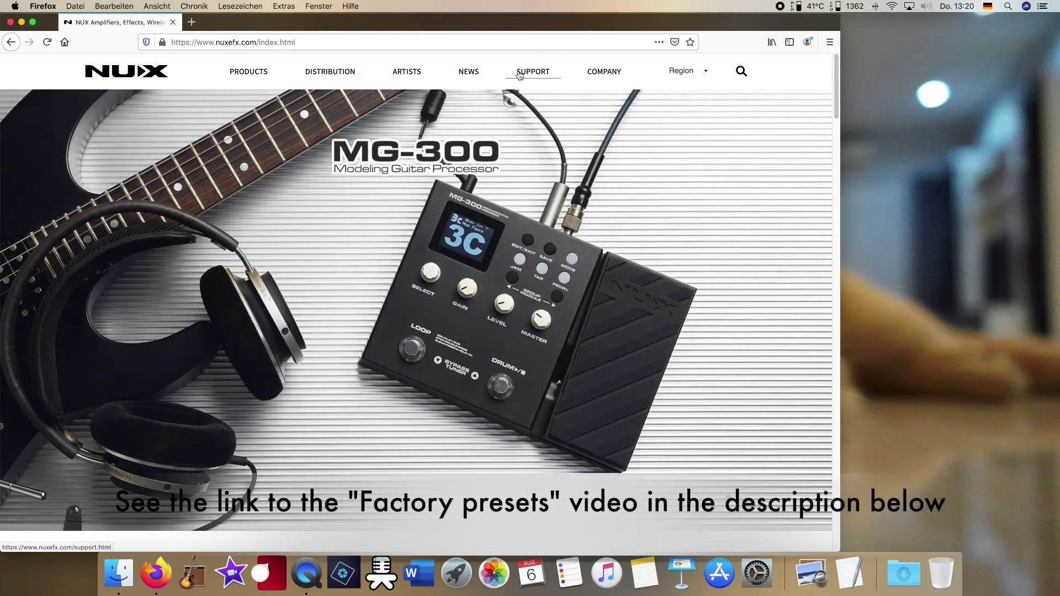
- From the NUX support page, request the MG-300 Firmware (macOS) 1.0.6.19 zip download
{"action": "left_click", "coordinate": [533, 75]}
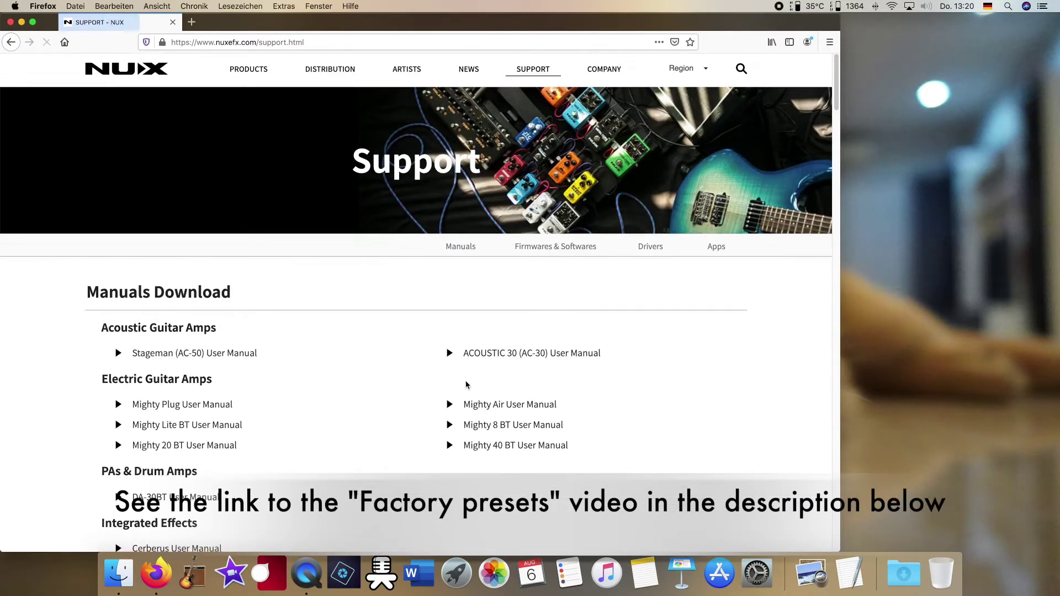
{"action": "scroll", "coordinate": [466, 385], "scroll_direction": "down", "scroll_amount": 12}
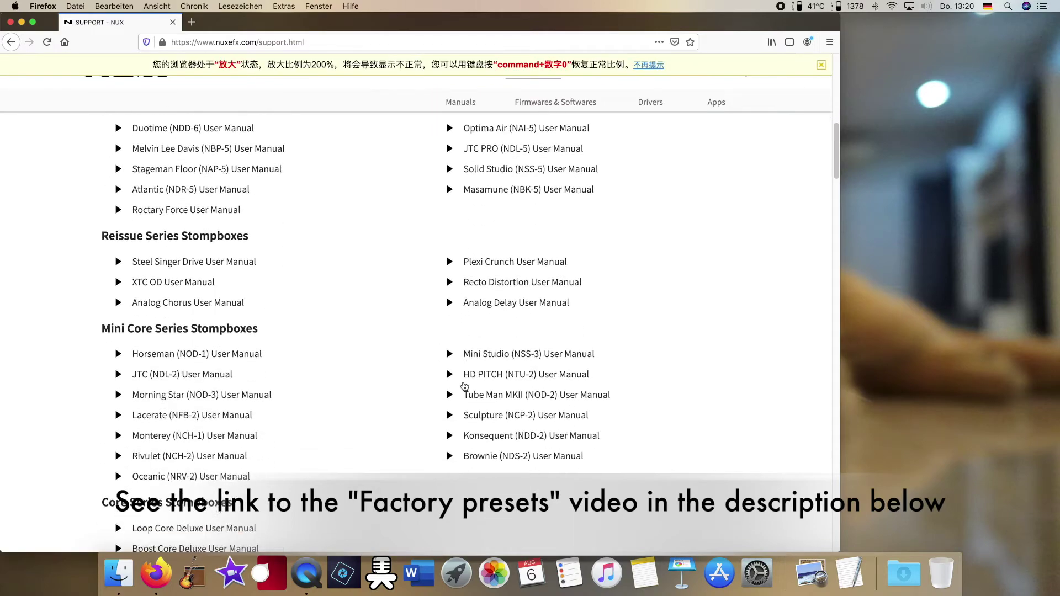
{"action": "scroll", "coordinate": [464, 386], "scroll_direction": "down", "scroll_amount": 15}
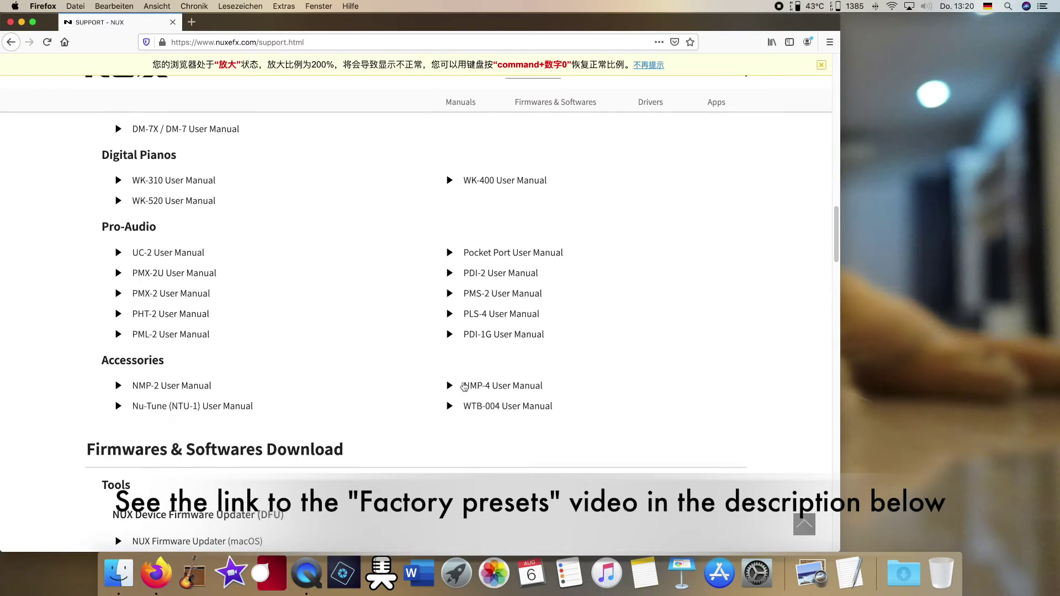
{"action": "scroll", "coordinate": [464, 387], "scroll_direction": "down", "scroll_amount": 10}
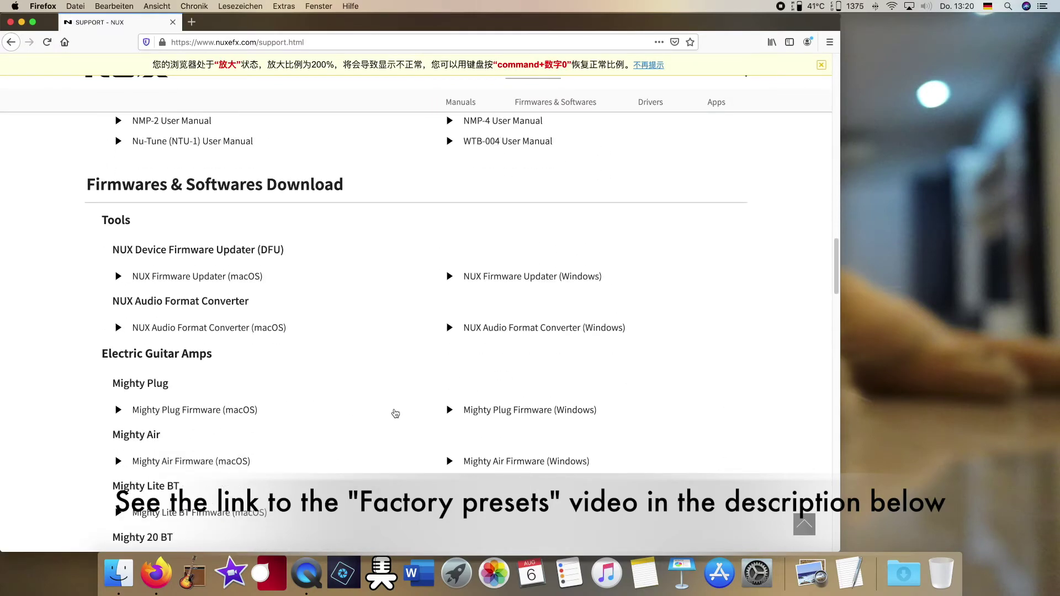
{"action": "scroll", "coordinate": [396, 414], "scroll_direction": "down", "scroll_amount": 8}
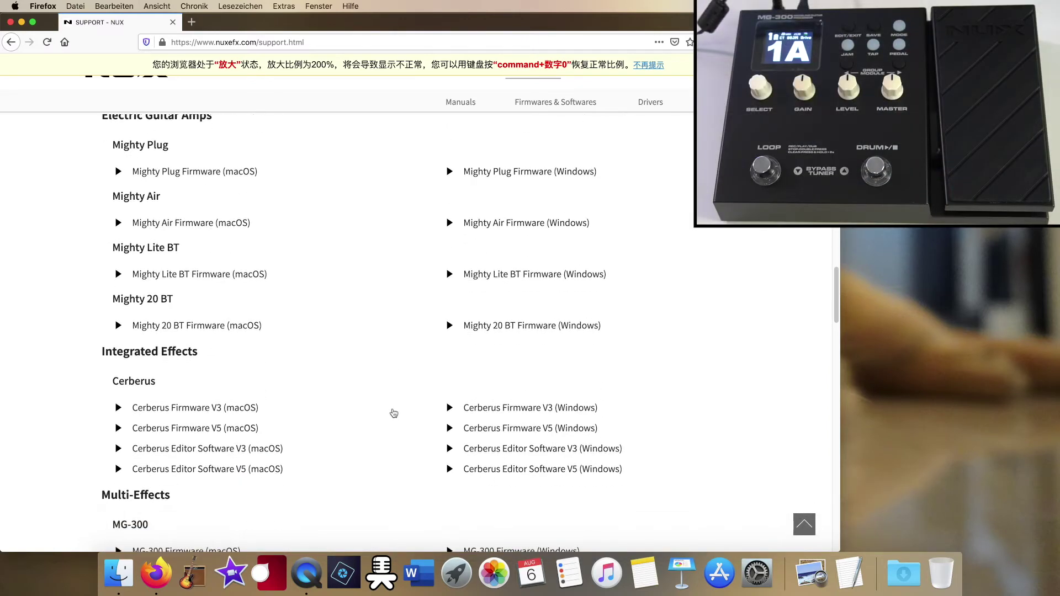
{"action": "scroll", "coordinate": [394, 414], "scroll_direction": "down", "scroll_amount": 4}
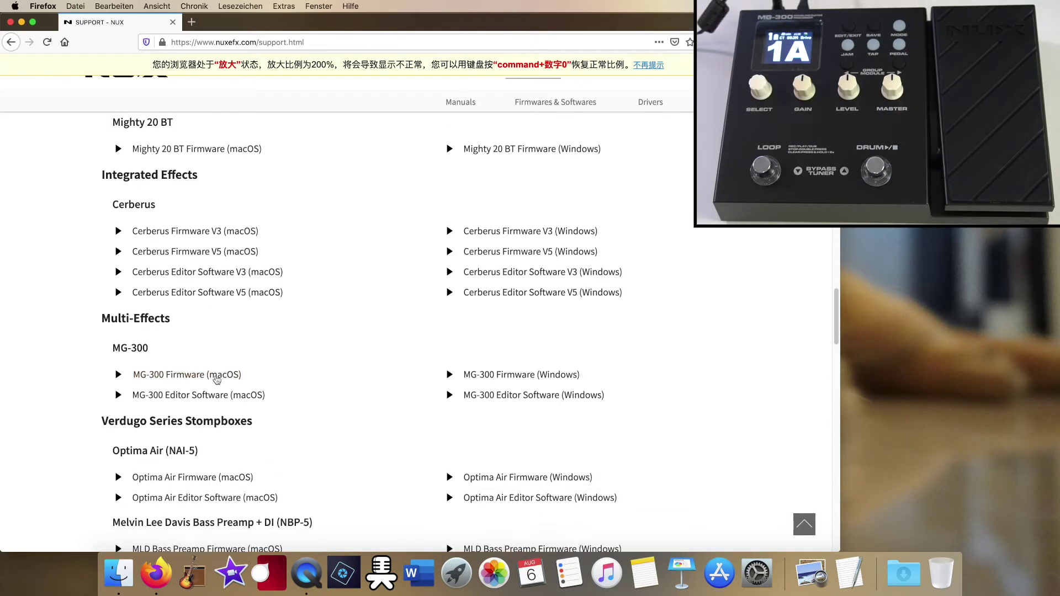
{"action": "left_click", "coordinate": [192, 377]}
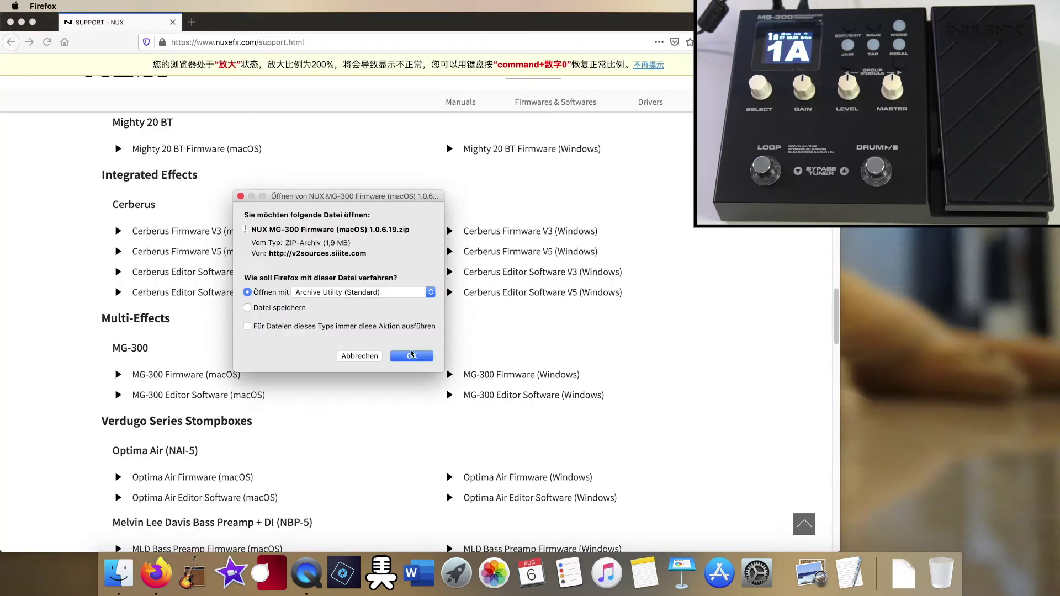
- Unpack the firmware zip, open the extracted MG-300 folder and try launching NUX Device Updater
{"action": "left_click", "coordinate": [412, 356]}
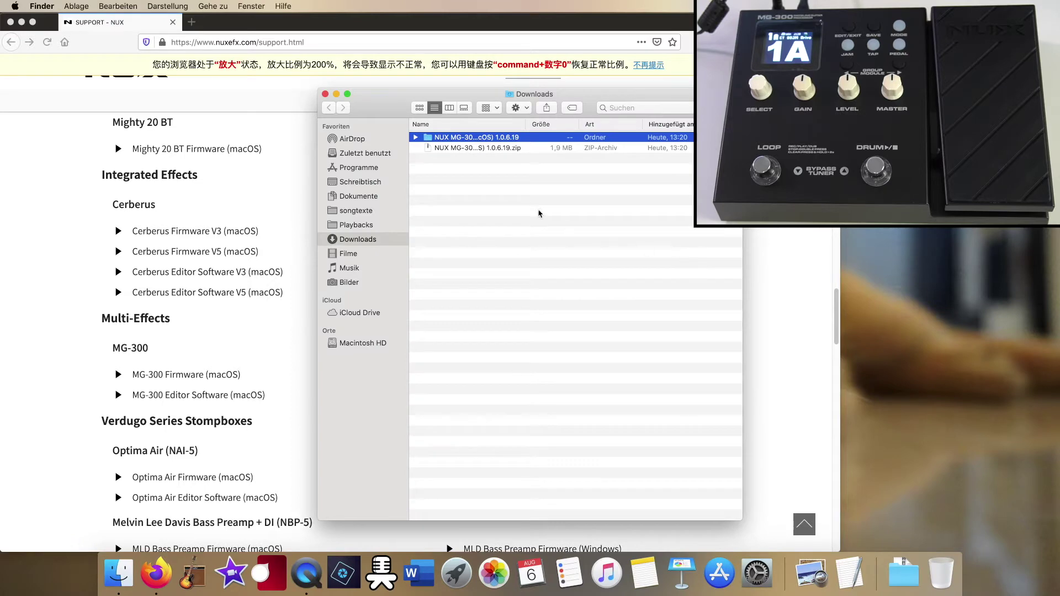
{"action": "double_click", "coordinate": [490, 138]}
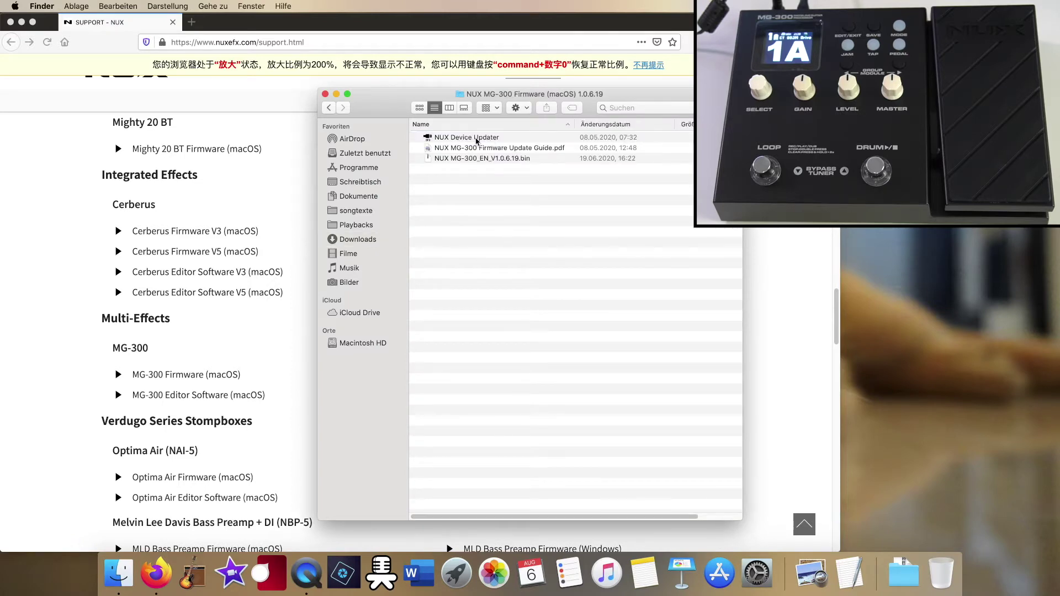
{"action": "double_click", "coordinate": [477, 139]}
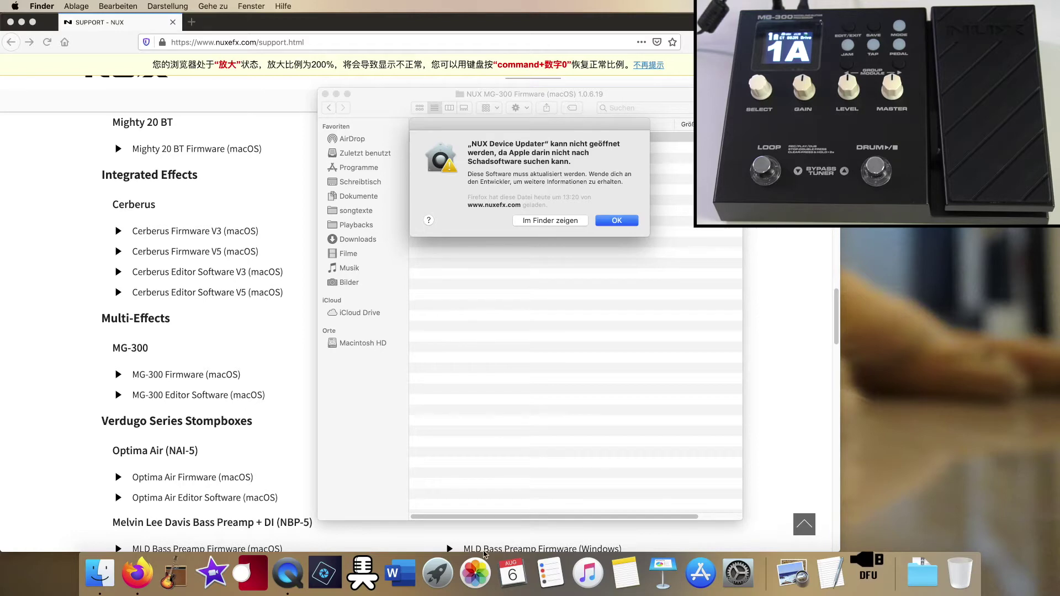
- In Sicherheit's Allgemein settings, choose Dennoch öffnen for NUX Device Updater and confirm Öffnen
{"action": "left_click", "coordinate": [738, 573]}
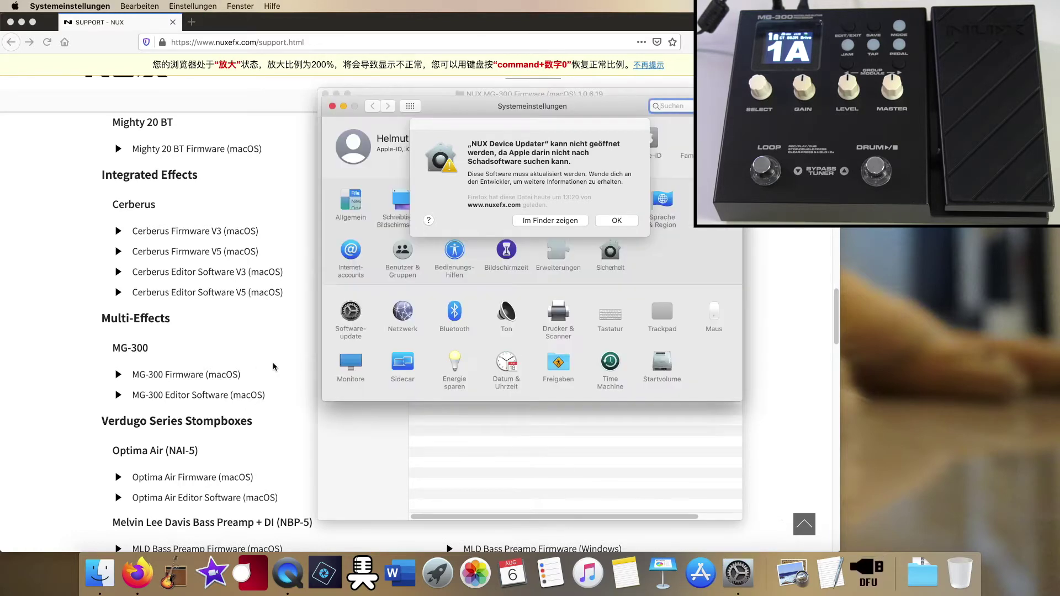
{"action": "left_click", "coordinate": [611, 253]}
{"action": "left_click", "coordinate": [604, 256]}
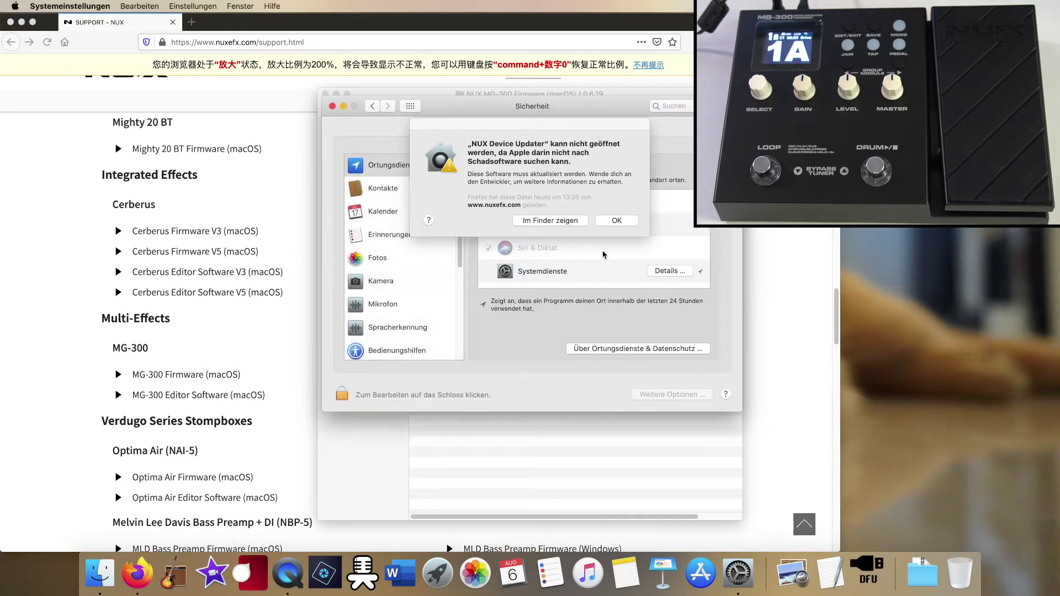
{"action": "left_click_drag", "start_coordinate": [459, 126], "coordinate": [106, 125]}
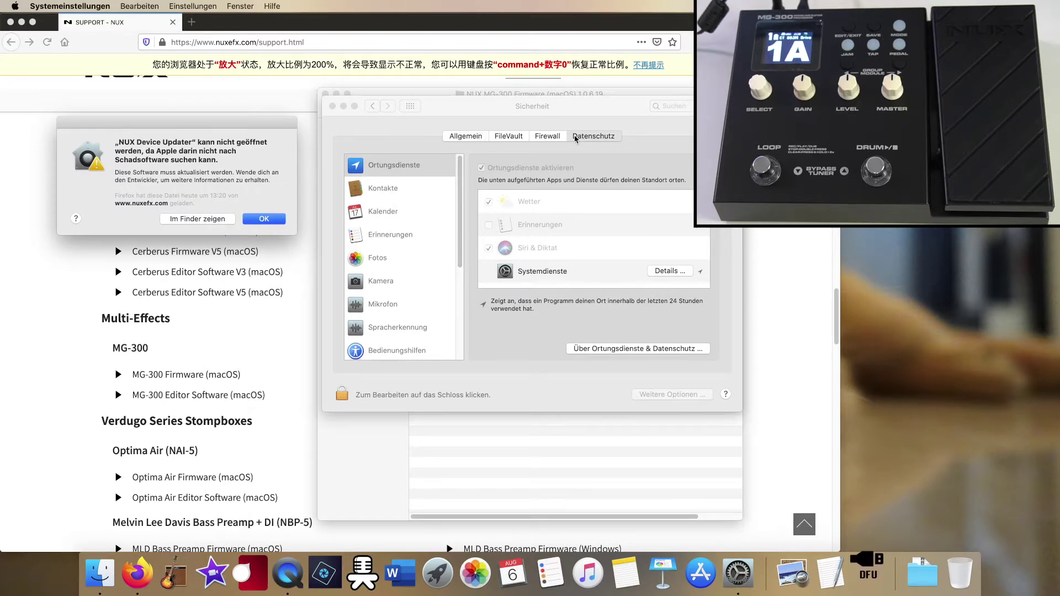
{"action": "left_click", "coordinate": [464, 137]}
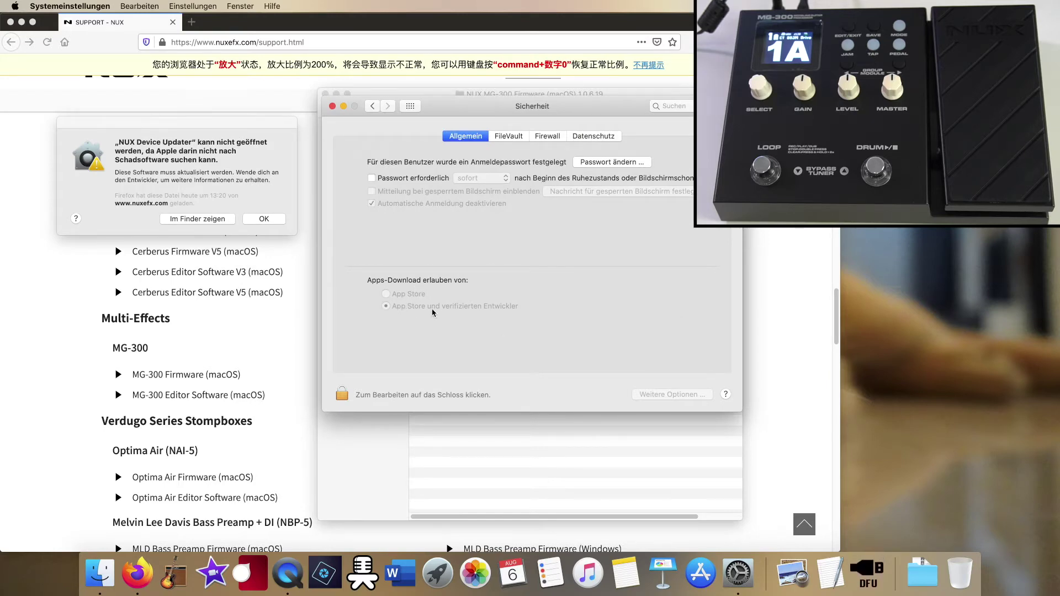
{"action": "left_click", "coordinate": [264, 218]}
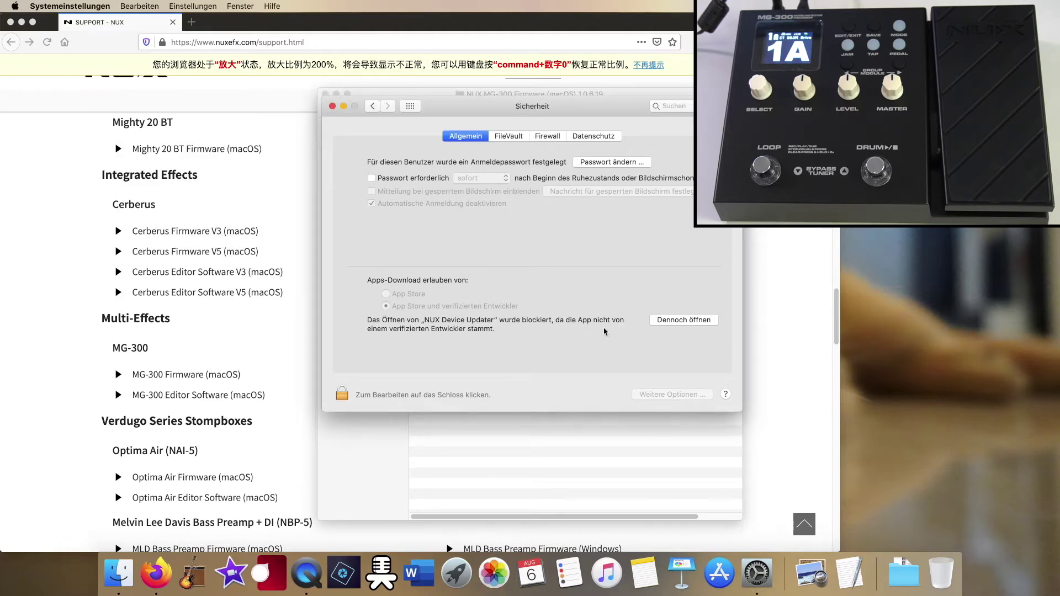
{"action": "left_click", "coordinate": [681, 321]}
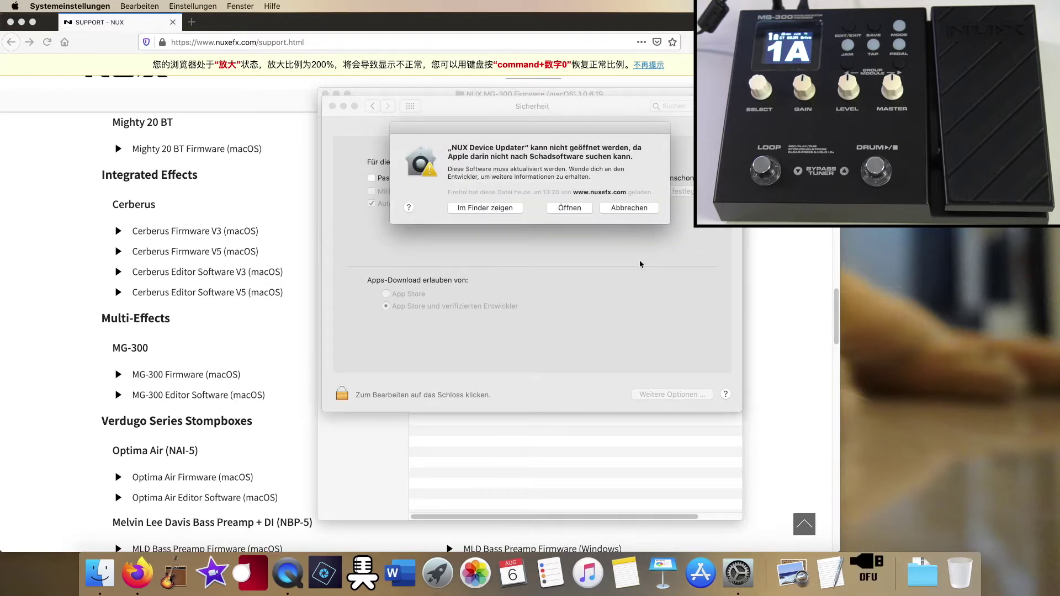
{"action": "left_click", "coordinate": [578, 211]}
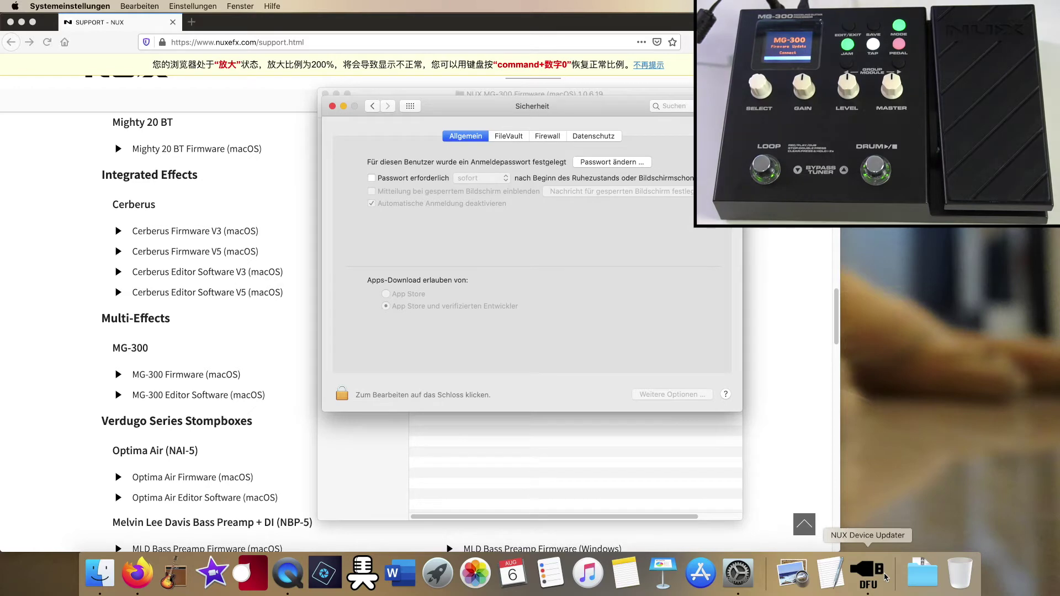
- Load NUX MG-300_EN_V1.0.6.19.bin in NUX Device Updater and start the MG-300 firmware update
{"action": "left_click", "coordinate": [332, 106]}
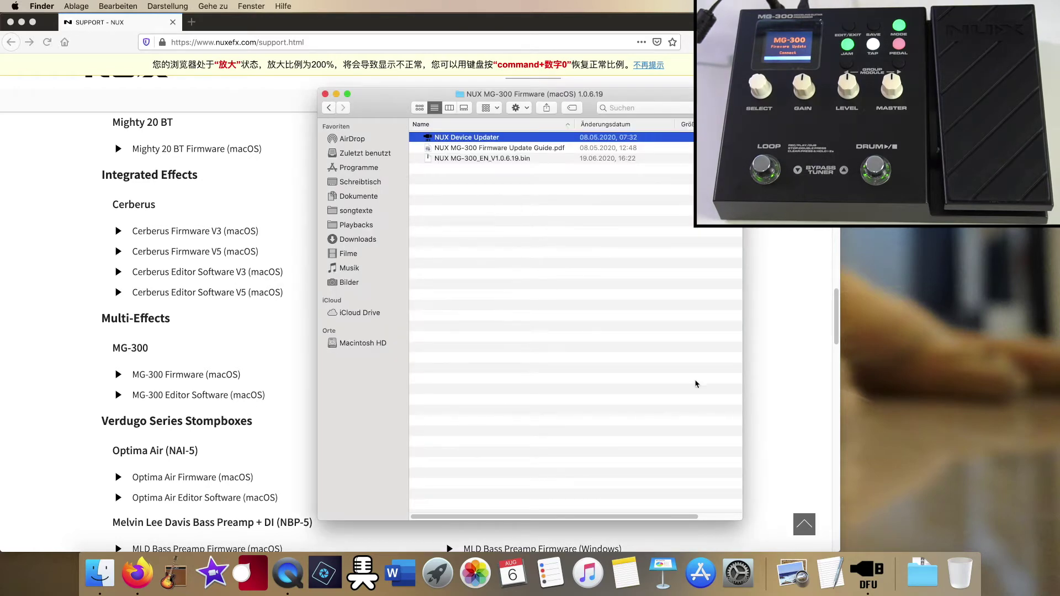
{"action": "left_click", "coordinate": [874, 578]}
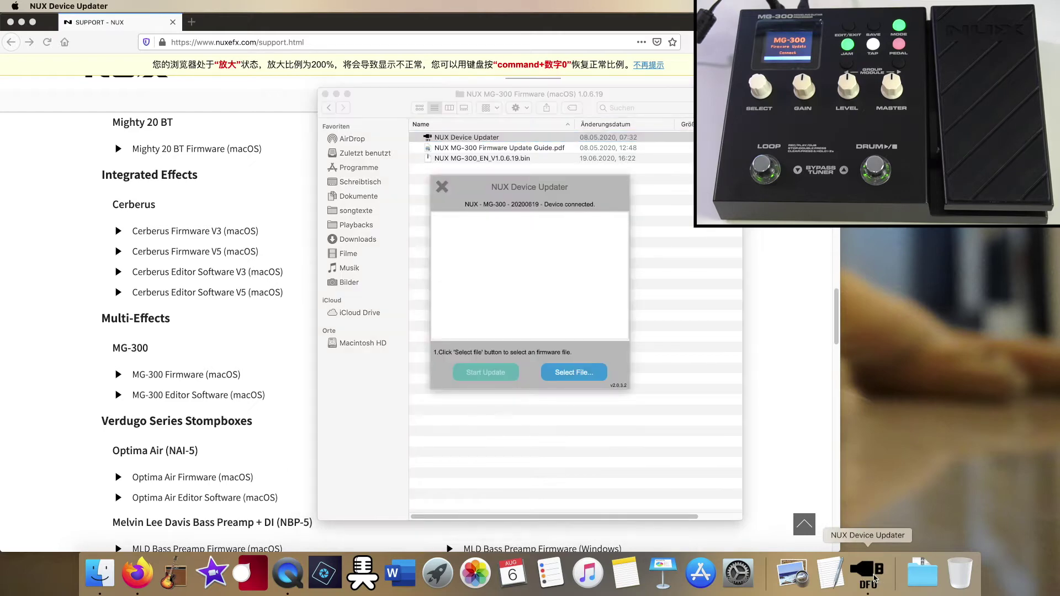
{"action": "left_click", "coordinate": [567, 372]}
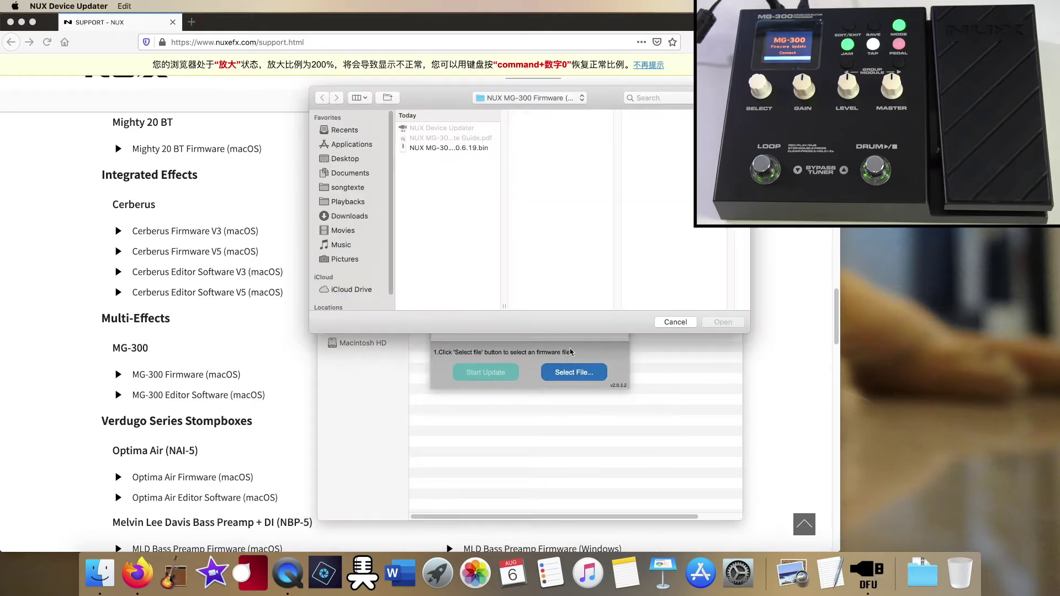
{"action": "left_click", "coordinate": [463, 148]}
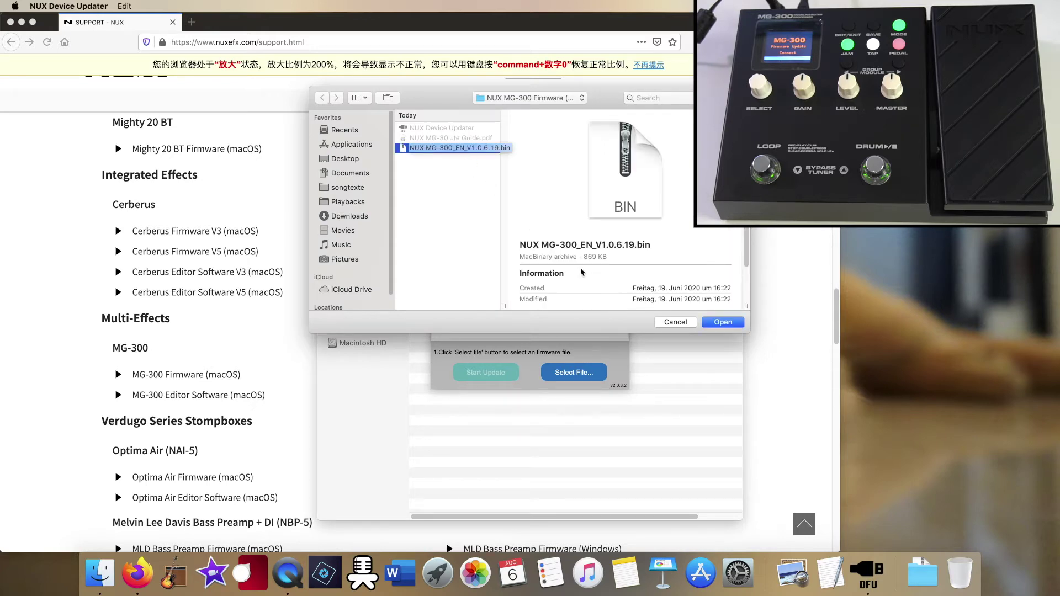
{"action": "left_click", "coordinate": [734, 324]}
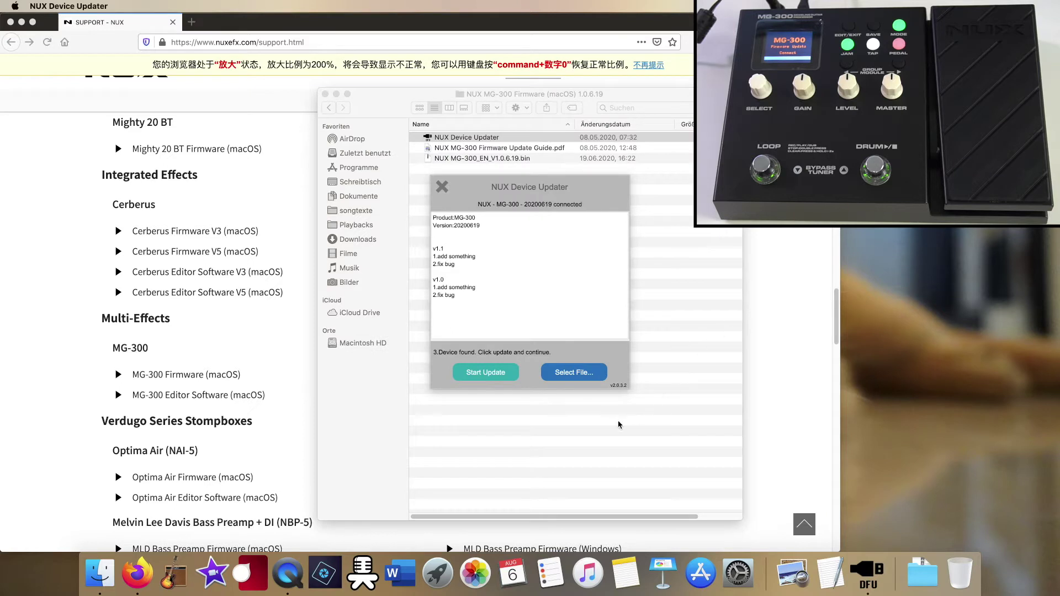
{"action": "left_click", "coordinate": [488, 375]}
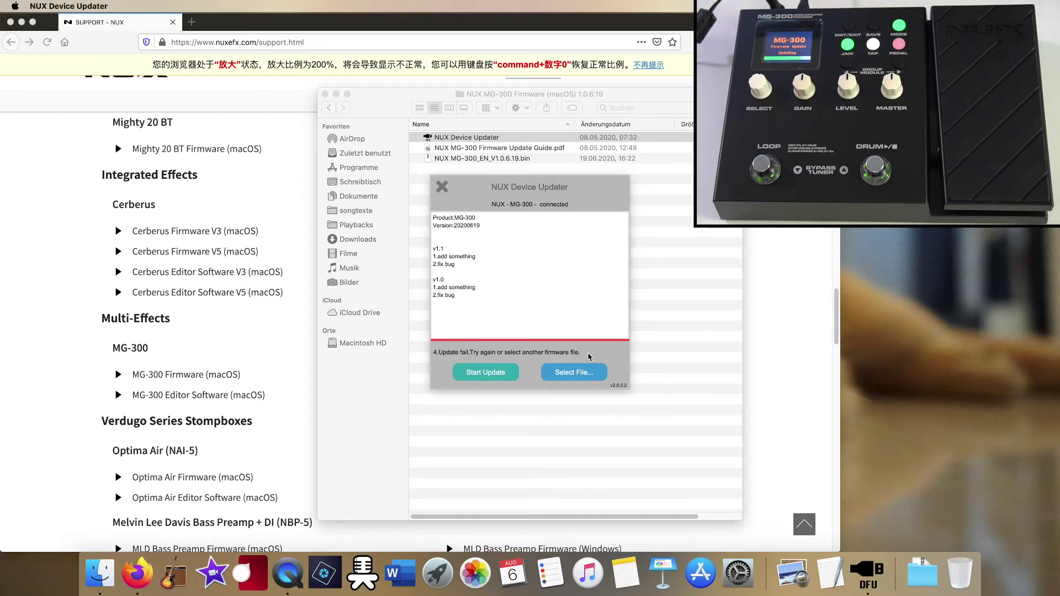
- Quit NUX Device Updater and close the MG-300 firmware folder window
{"action": "left_click", "coordinate": [447, 190]}
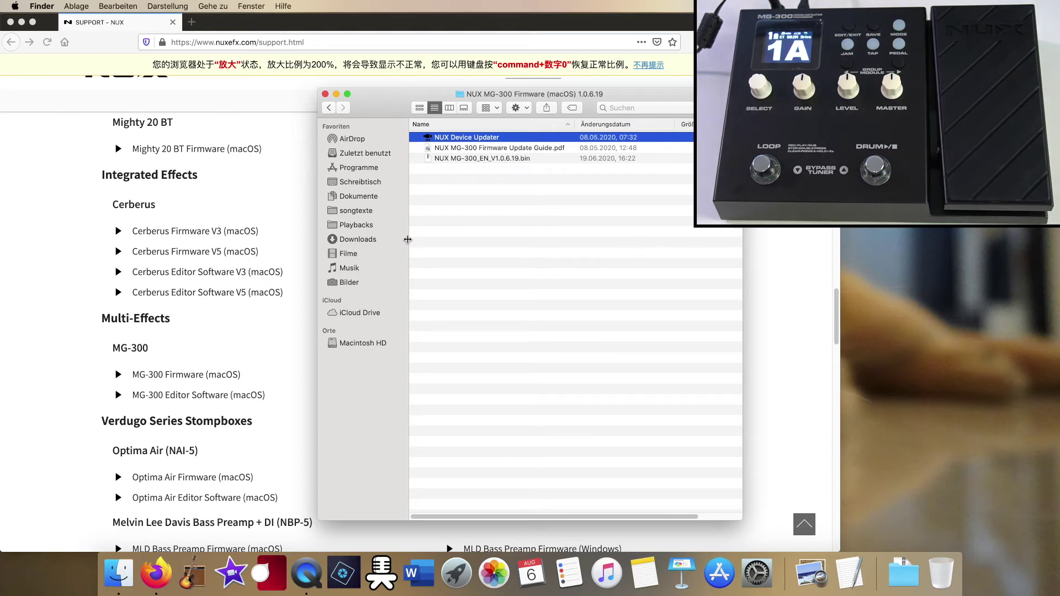
{"action": "left_click", "coordinate": [325, 94]}
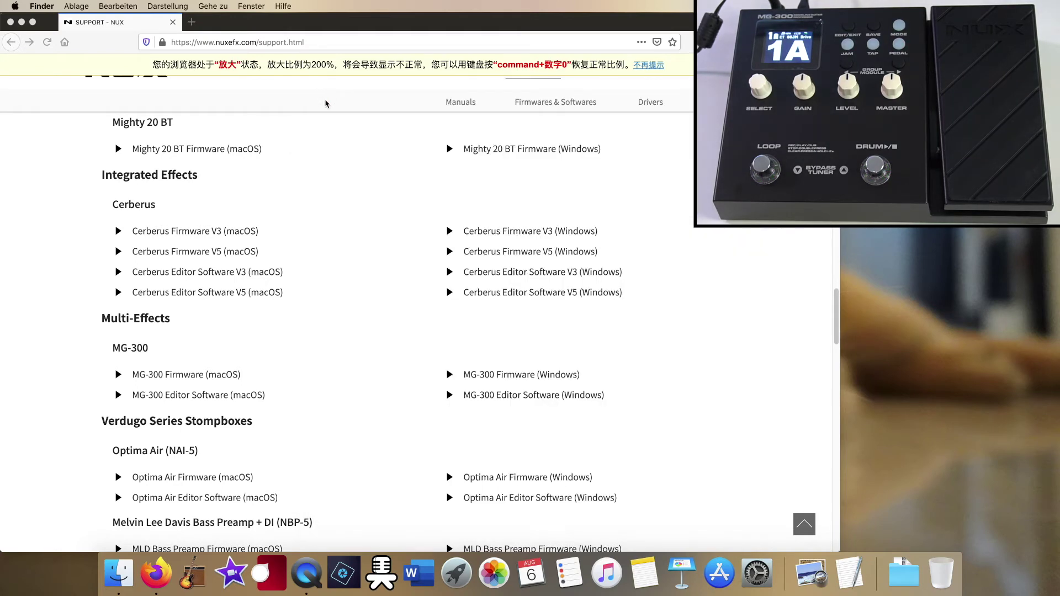
- Download the MG-300 Editor Software (macOS) 1.0.6.16 zip and open it with Archive Utility
{"action": "left_click", "coordinate": [196, 396]}
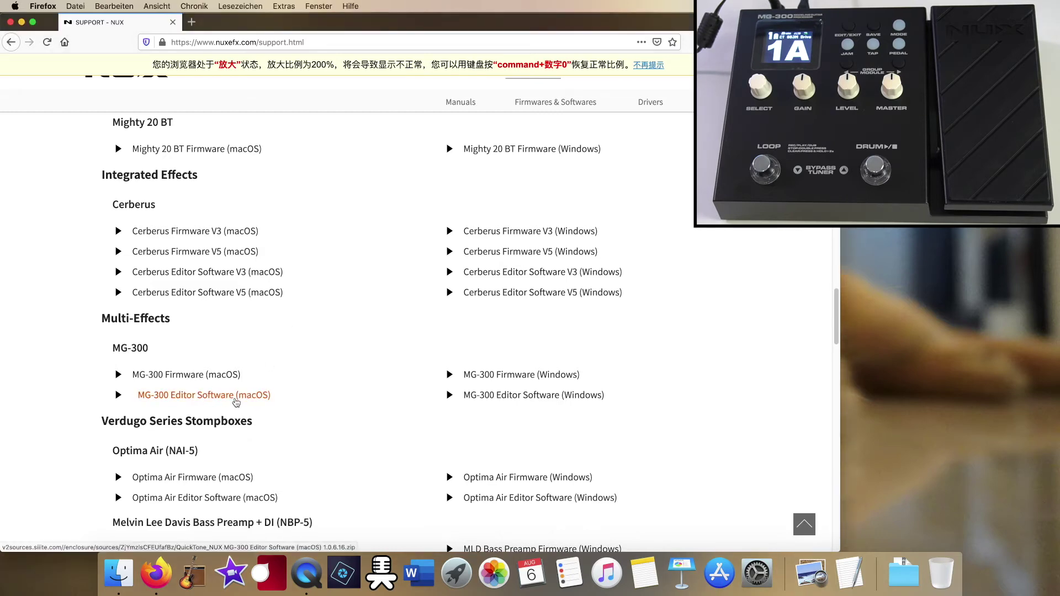
{"action": "left_click", "coordinate": [235, 396]}
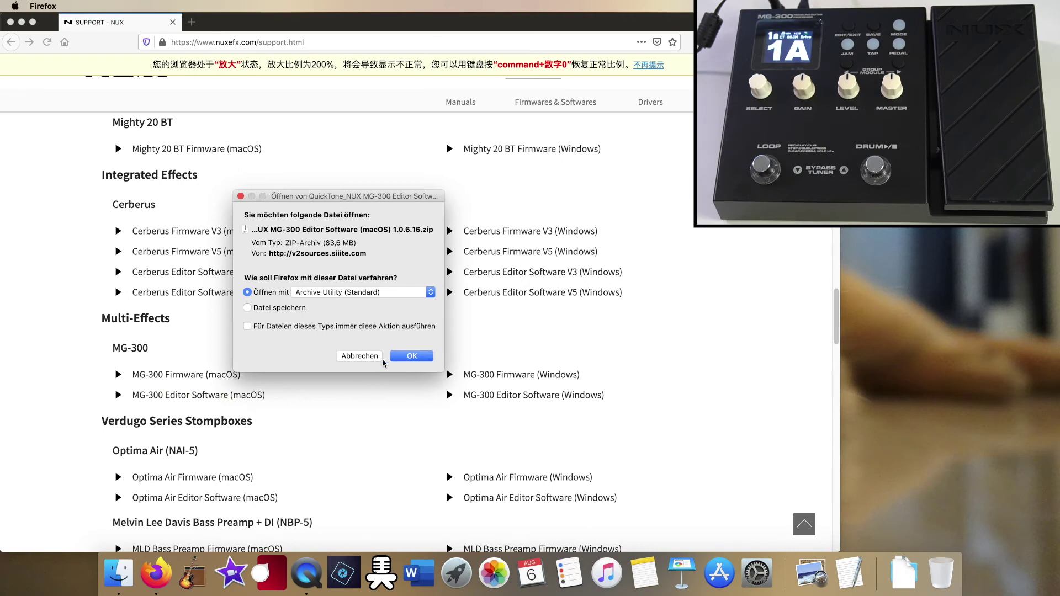
{"action": "left_click", "coordinate": [413, 356]}
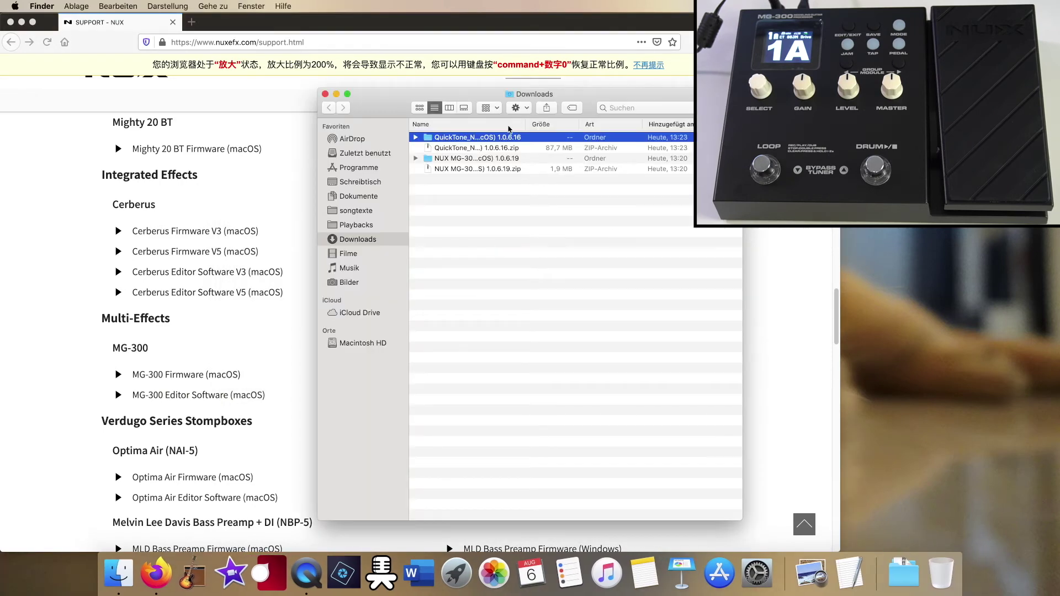
- Open the QuickTone 1.0.6.16 disk image and copy QuickTone into Applications
{"action": "double_click", "coordinate": [430, 138]}
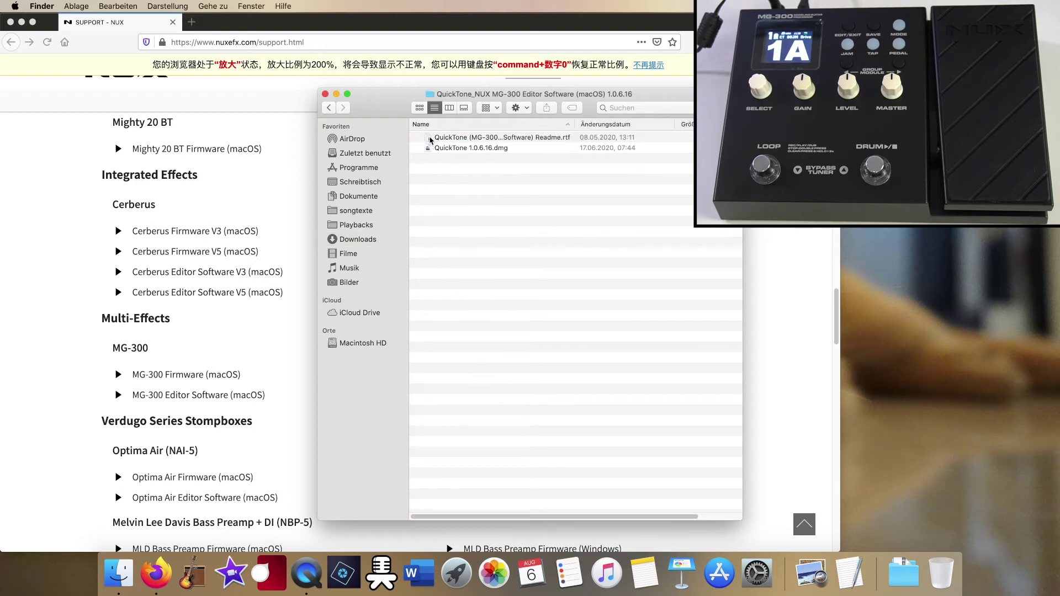
{"action": "double_click", "coordinate": [454, 149]}
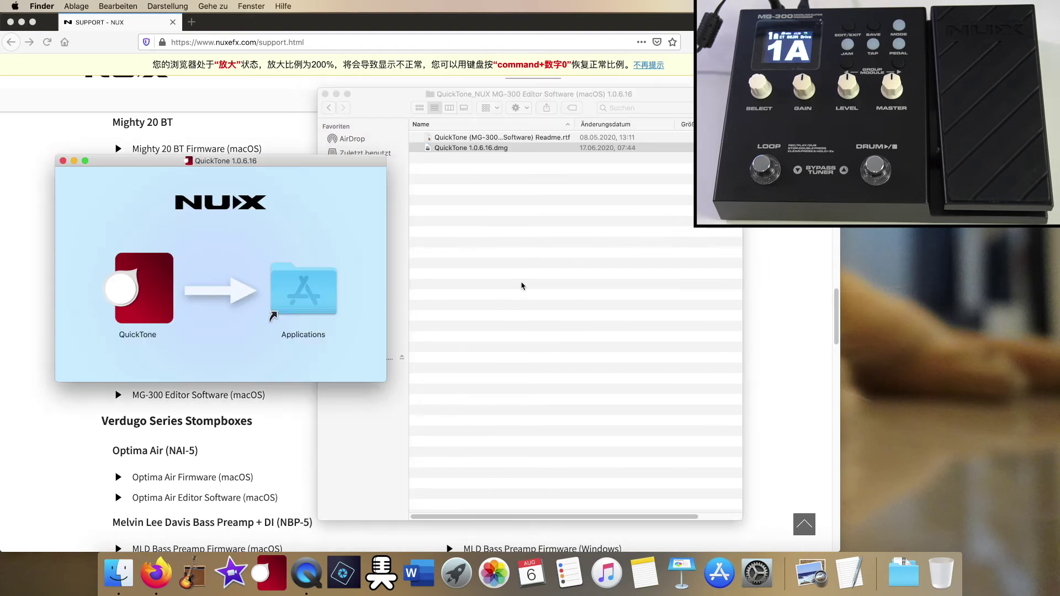
{"action": "left_click_drag", "start_coordinate": [141, 282], "coordinate": [312, 288]}
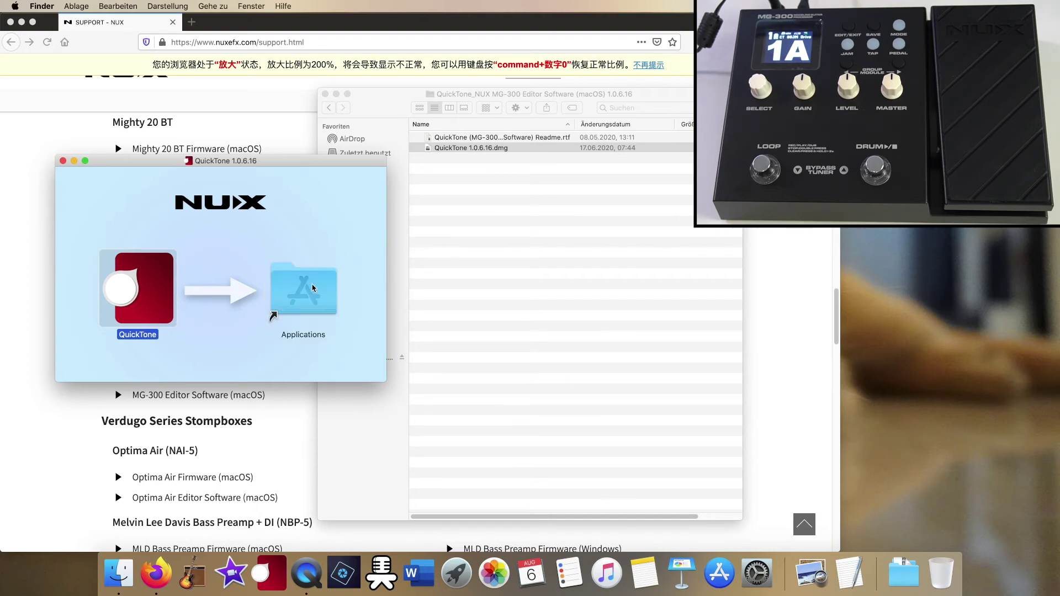
- Launch QuickTone from the Programme folder, which macOS blocks as unverifiable
{"action": "double_click", "coordinate": [313, 288]}
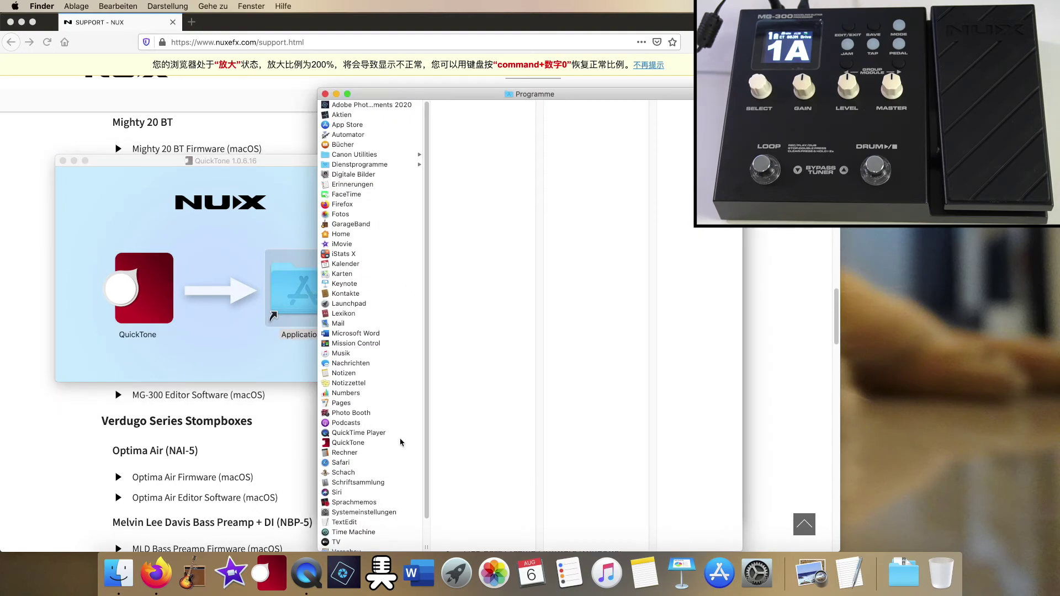
{"action": "scroll", "coordinate": [397, 464], "scroll_direction": "down", "scroll_amount": 2}
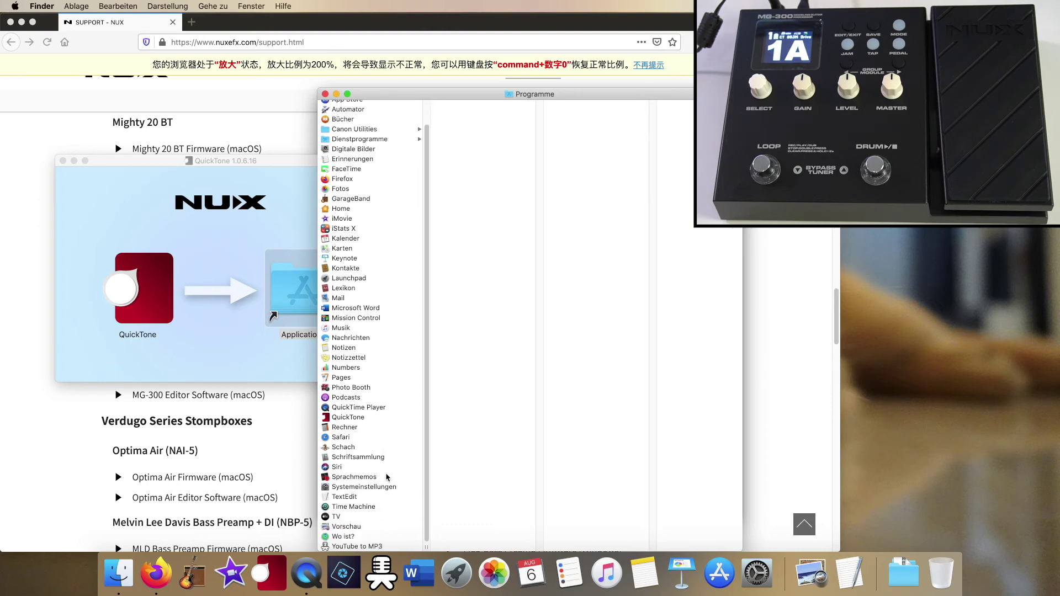
{"action": "left_click", "coordinate": [345, 417]}
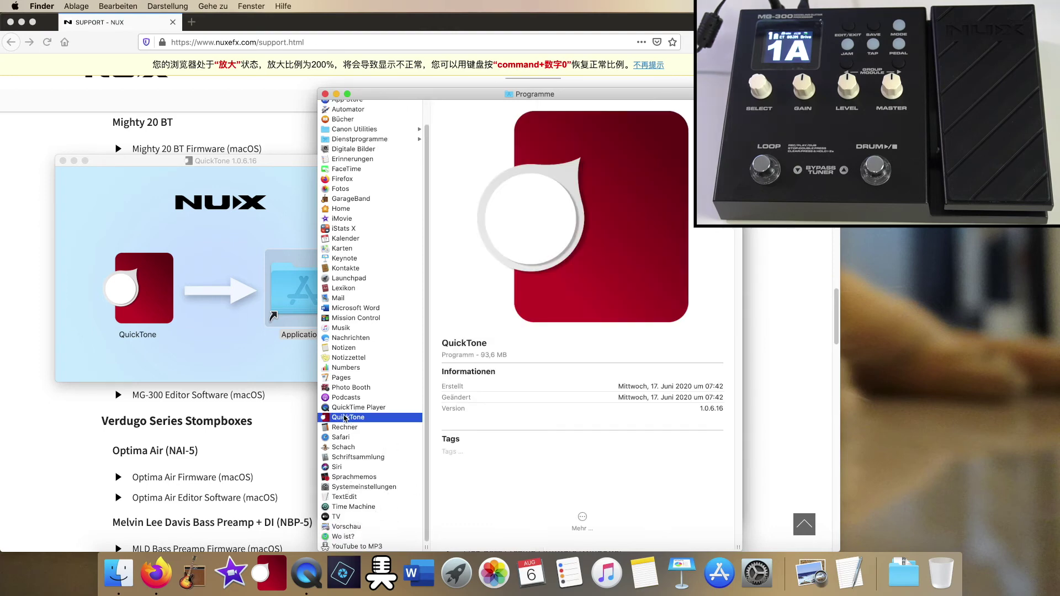
{"action": "double_click", "coordinate": [346, 417]}
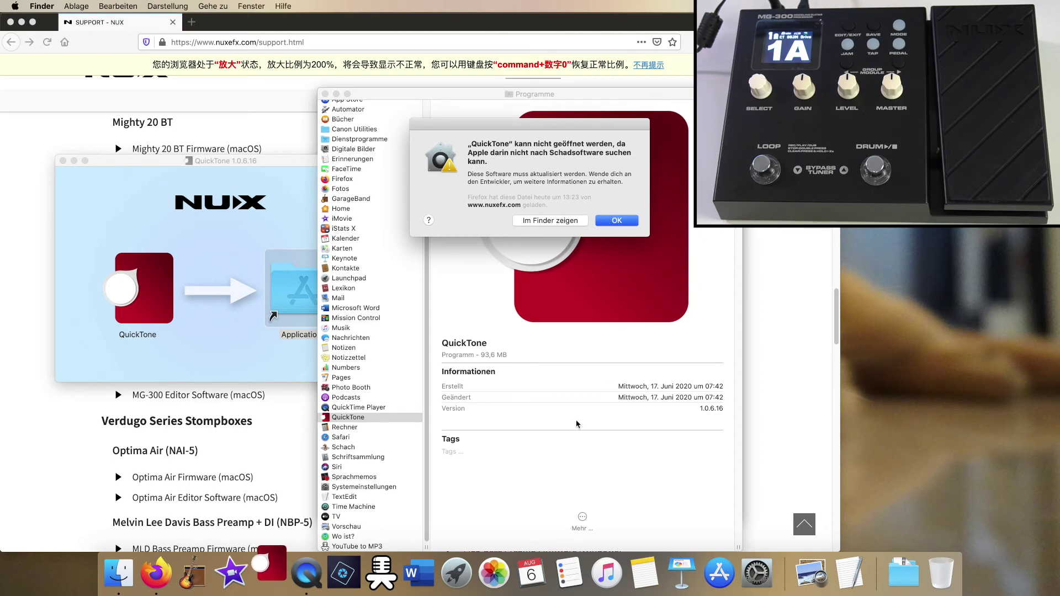
- In Sicherheit settings, choose Dennoch öffnen for QuickTone and confirm Öffnen
{"action": "left_click", "coordinate": [760, 569]}
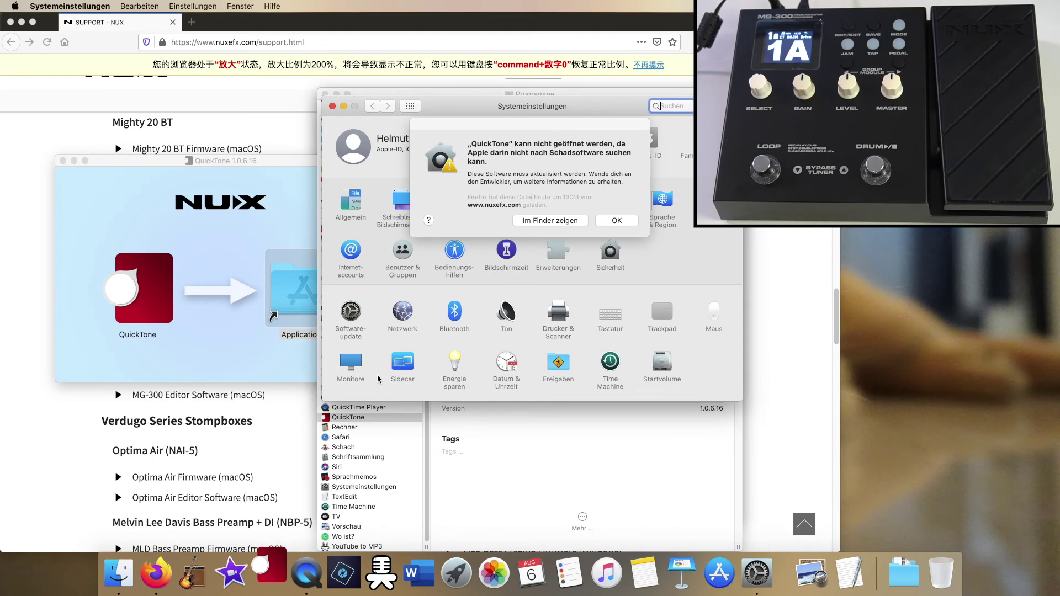
{"action": "left_click_drag", "start_coordinate": [519, 126], "coordinate": [197, 123]}
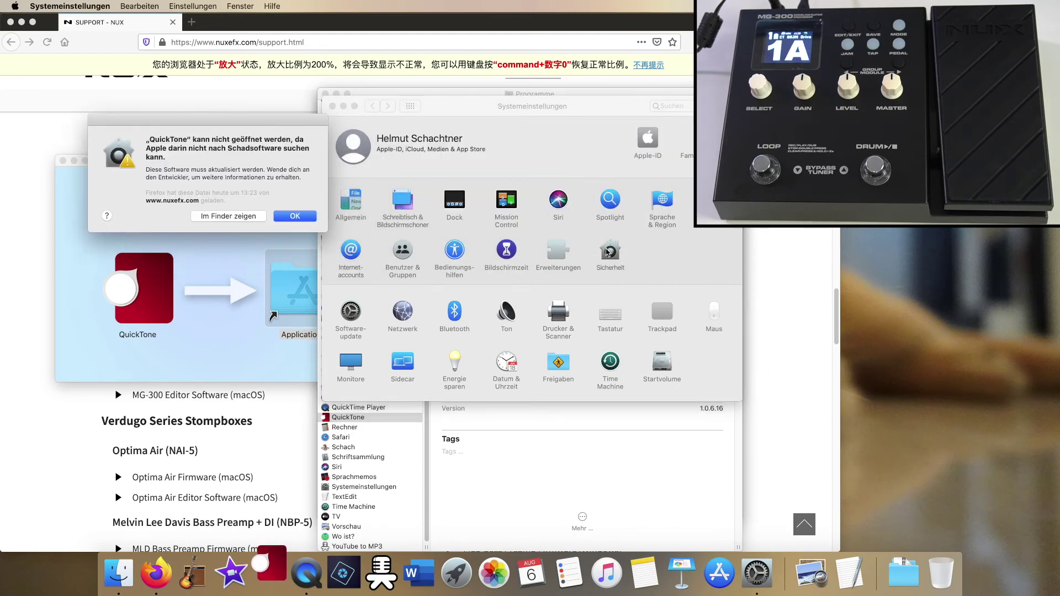
{"action": "left_click", "coordinate": [281, 216]}
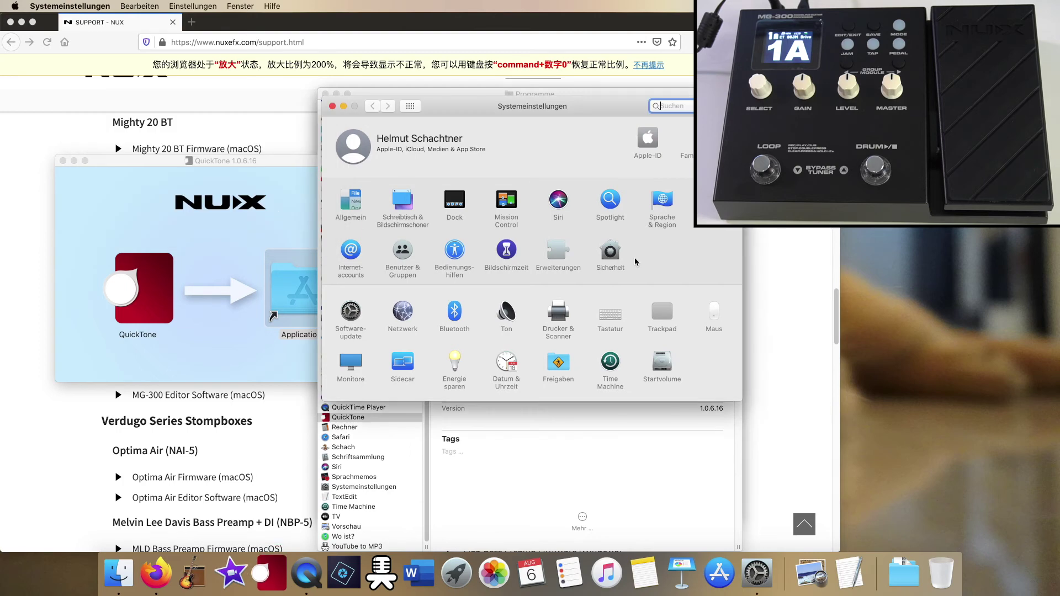
{"action": "left_click", "coordinate": [611, 256]}
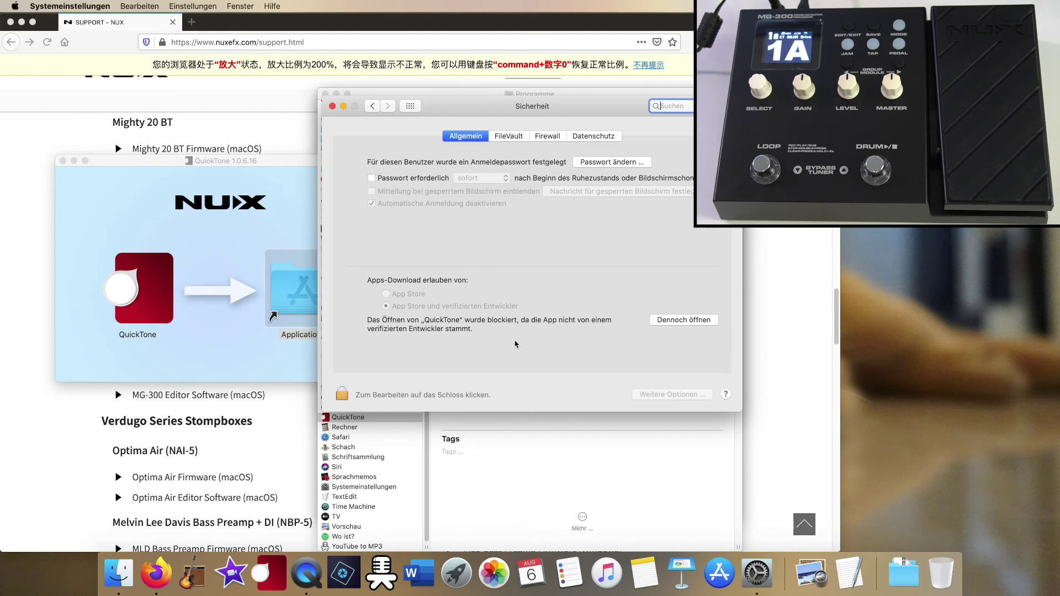
{"action": "left_click", "coordinate": [669, 320]}
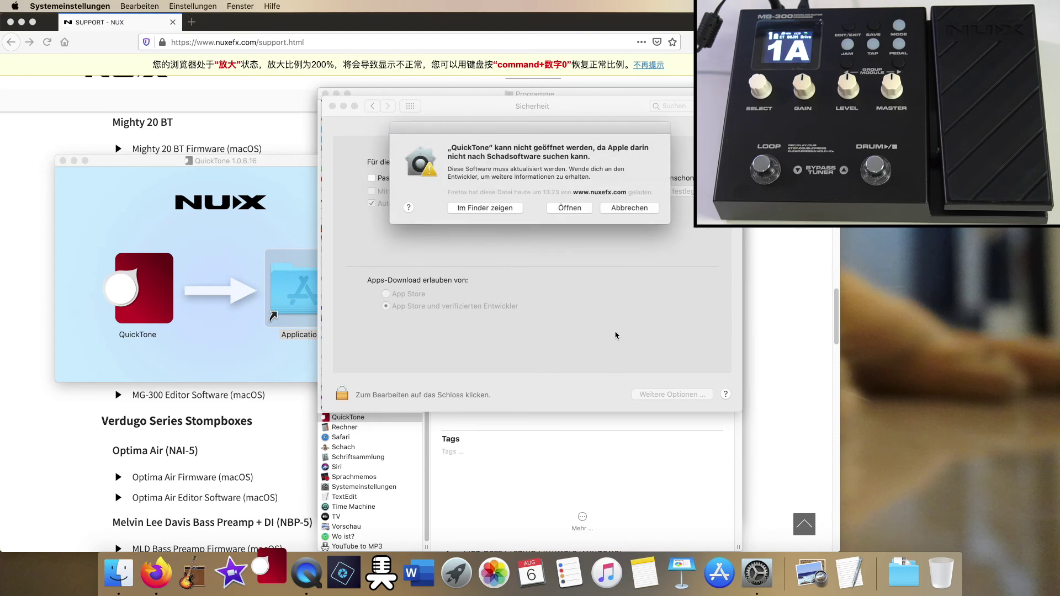
{"action": "left_click", "coordinate": [564, 208]}
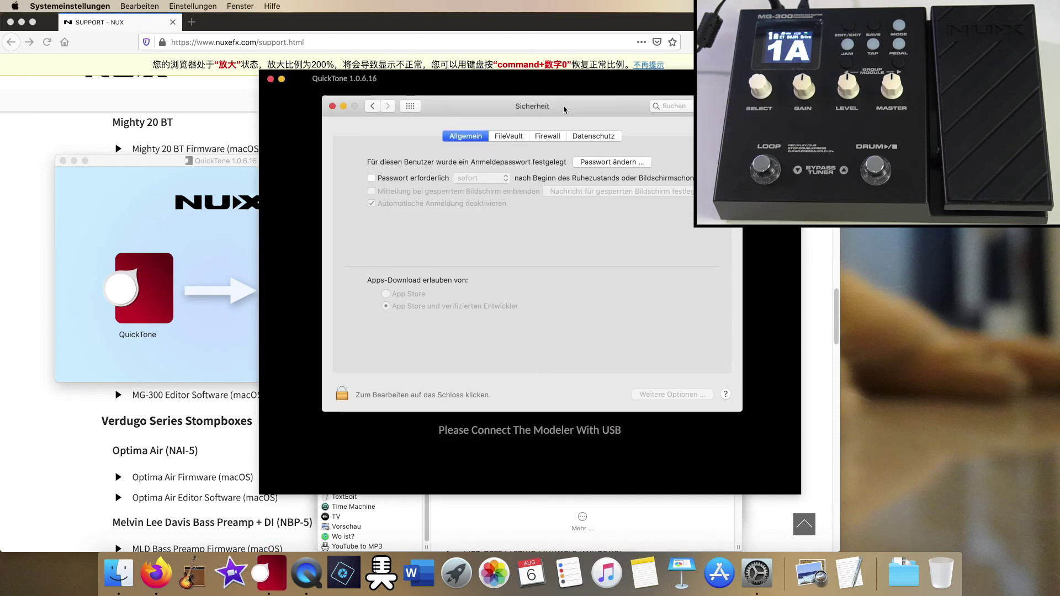
- Close the Sicherheit, Programme, QuickTone installer and dmg folder windows
{"action": "left_click", "coordinate": [332, 108]}
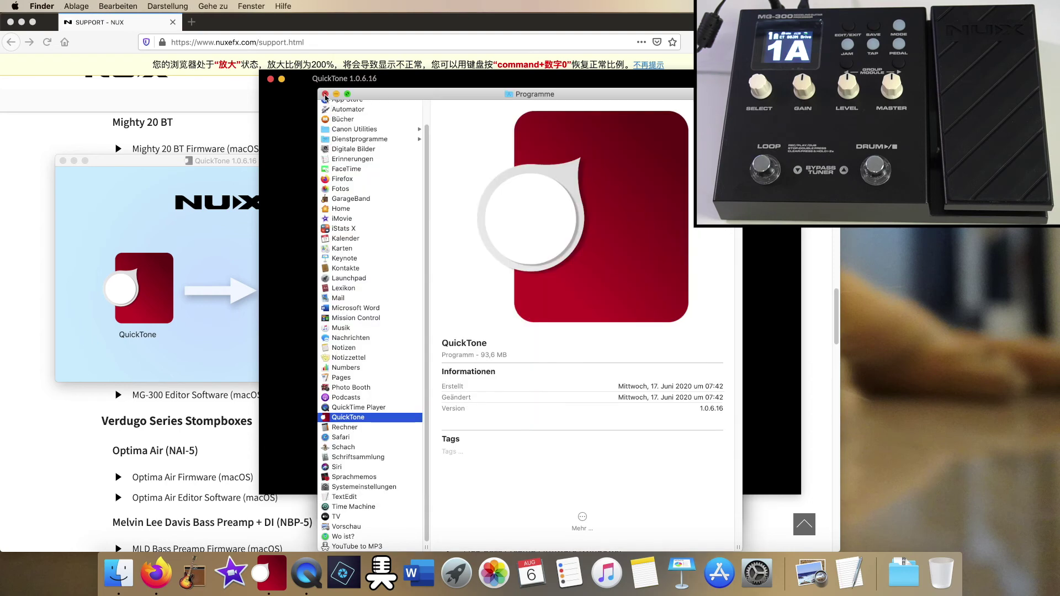
{"action": "left_click", "coordinate": [326, 94]}
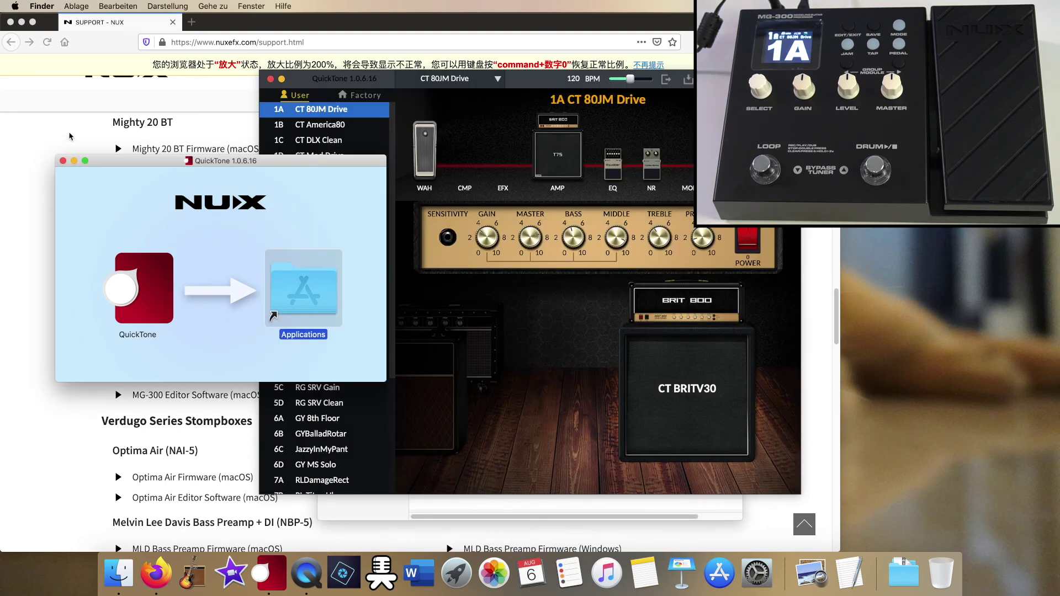
{"action": "left_click", "coordinate": [63, 160]}
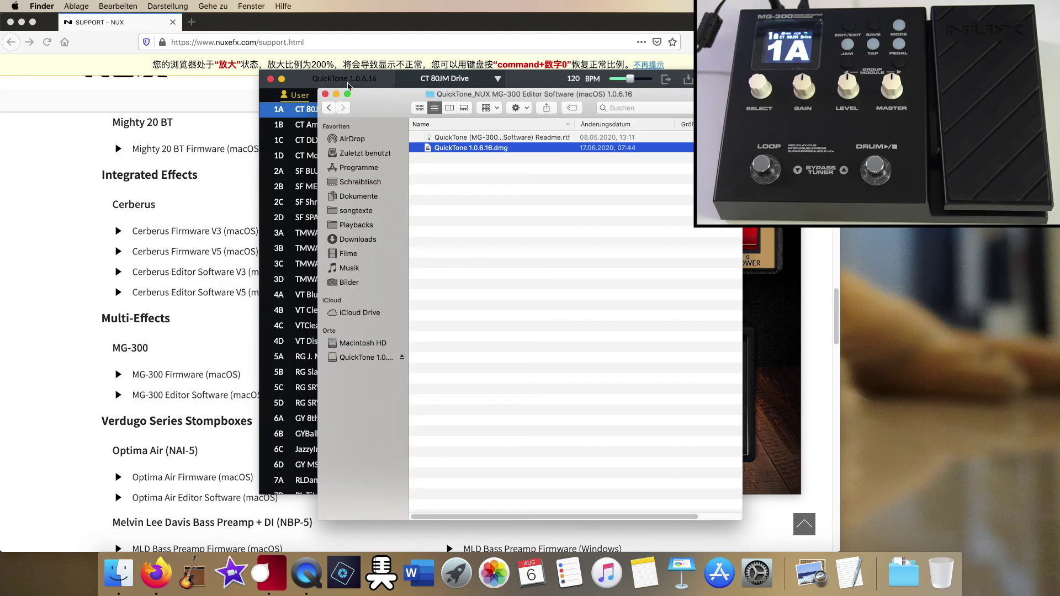
{"action": "left_click", "coordinate": [326, 95]}
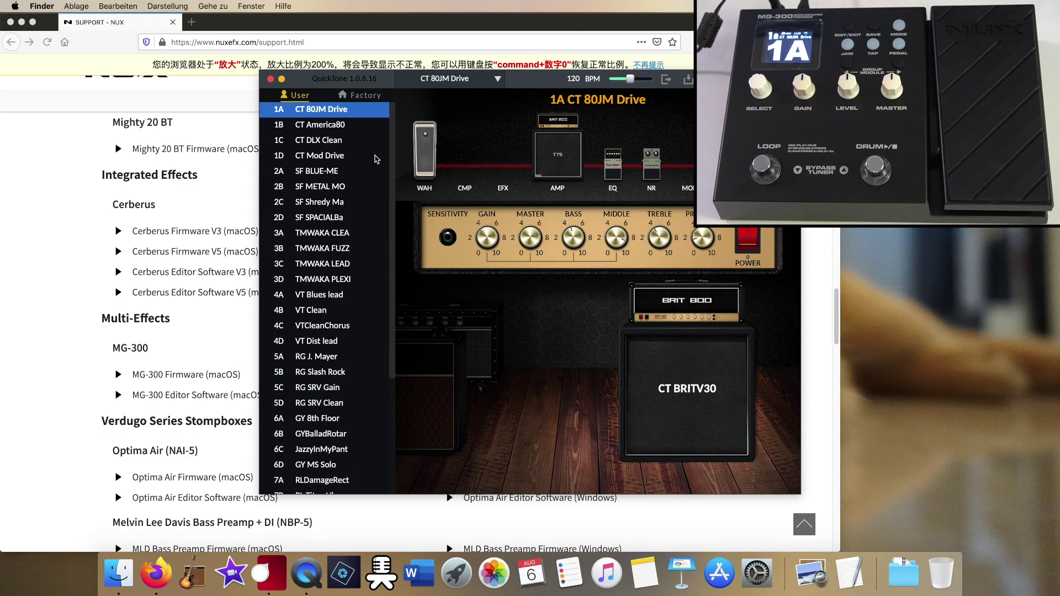
- Try user preset 1B CT America80, then return to 1A CT 80JM Drive
{"action": "left_click", "coordinate": [321, 126]}
{"action": "left_click", "coordinate": [321, 126]}
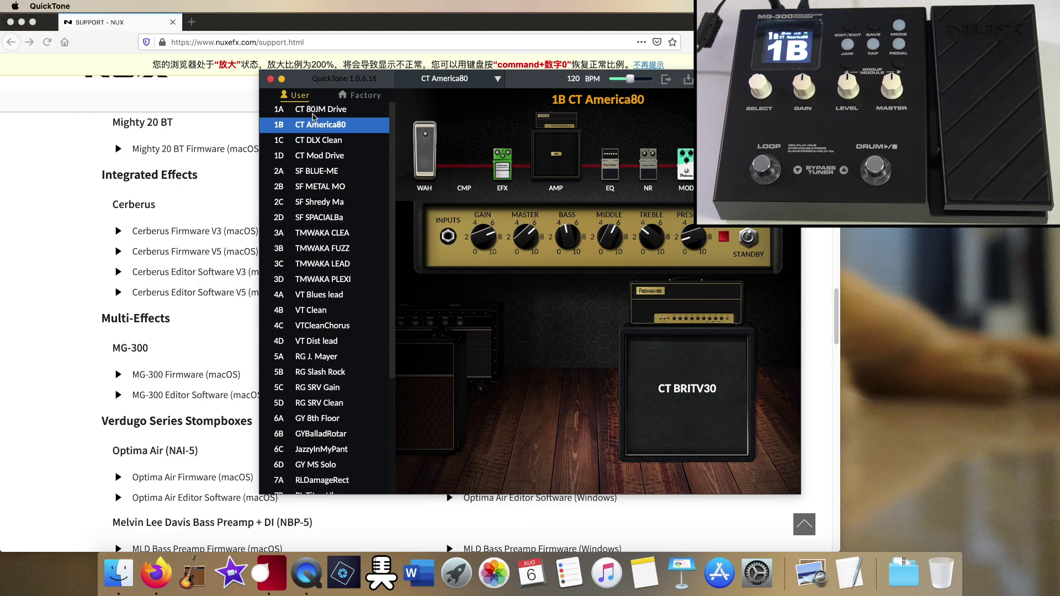
{"action": "left_click", "coordinate": [314, 111]}
{"action": "scroll", "coordinate": [342, 314], "scroll_direction": "down", "scroll_amount": 10}
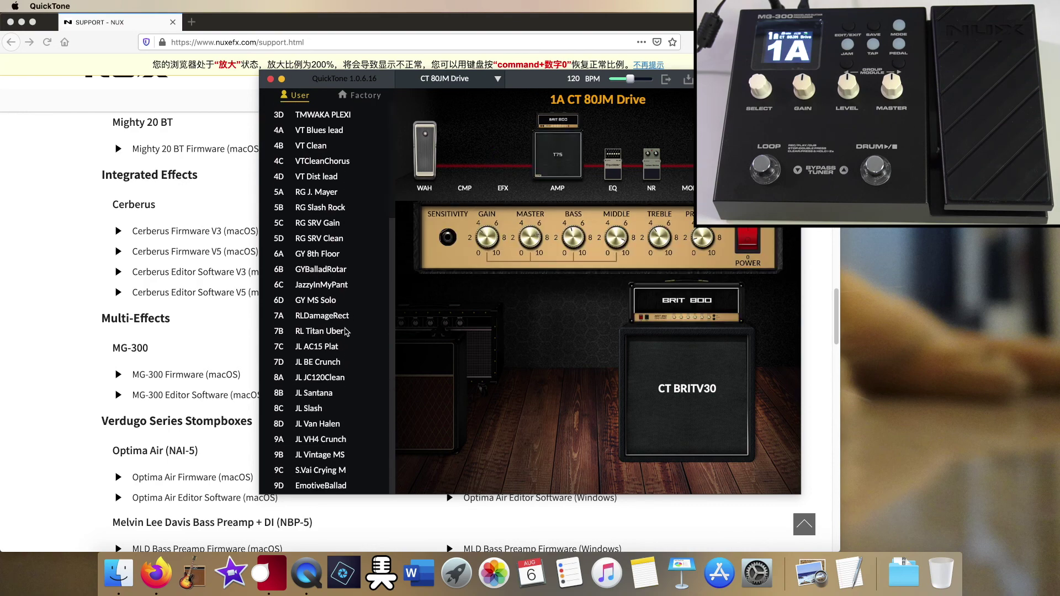
{"action": "scroll", "coordinate": [347, 331], "scroll_direction": "up", "scroll_amount": 3}
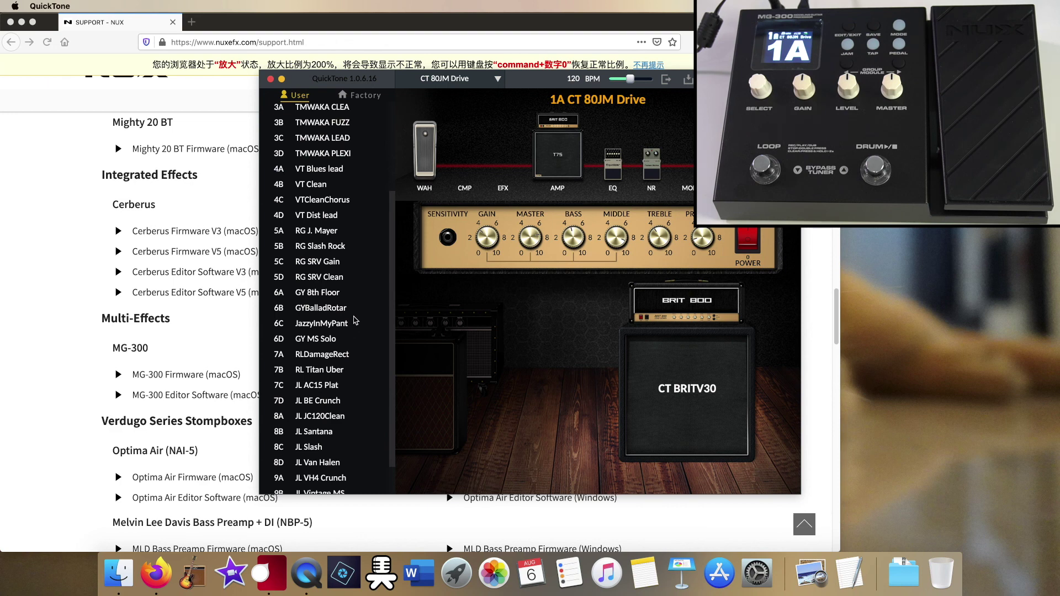